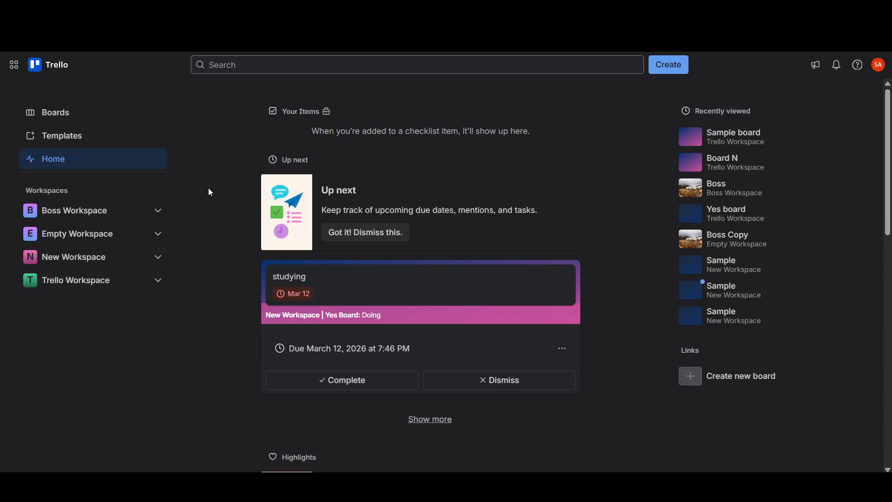
Step: On the Sample board, mark the "studying science" card as incomplete and move it from Done to the start of the Doing list
left_click(135, 110)
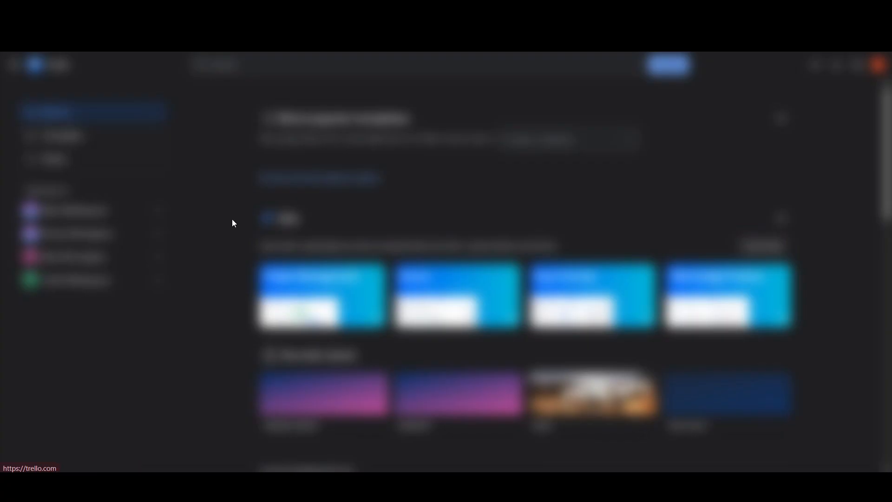
left_click(333, 397)
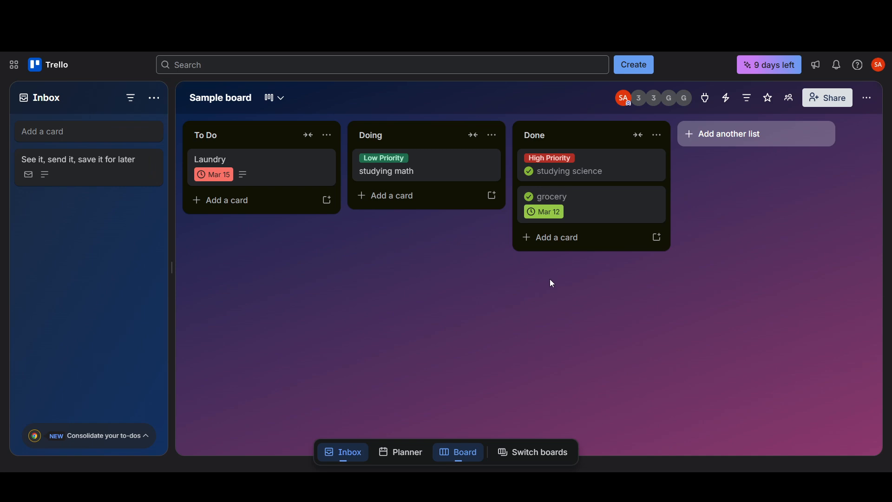
left_click(530, 175)
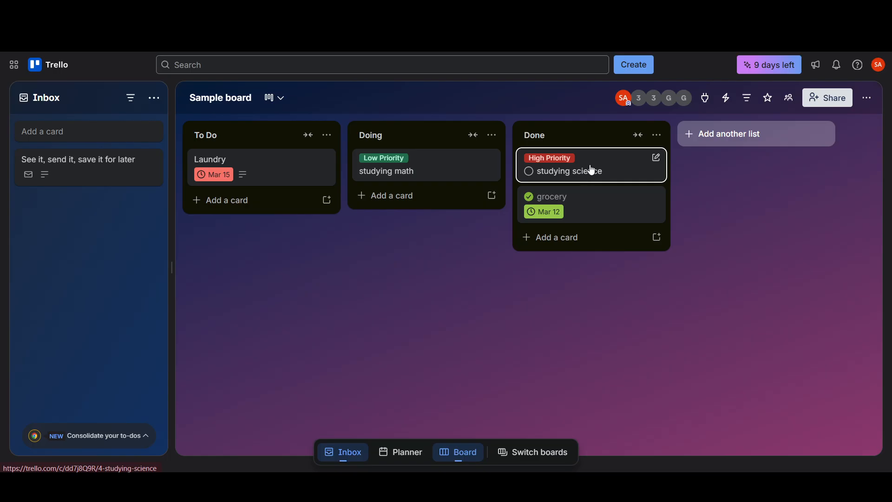
left_click_drag(588, 170, 440, 166)
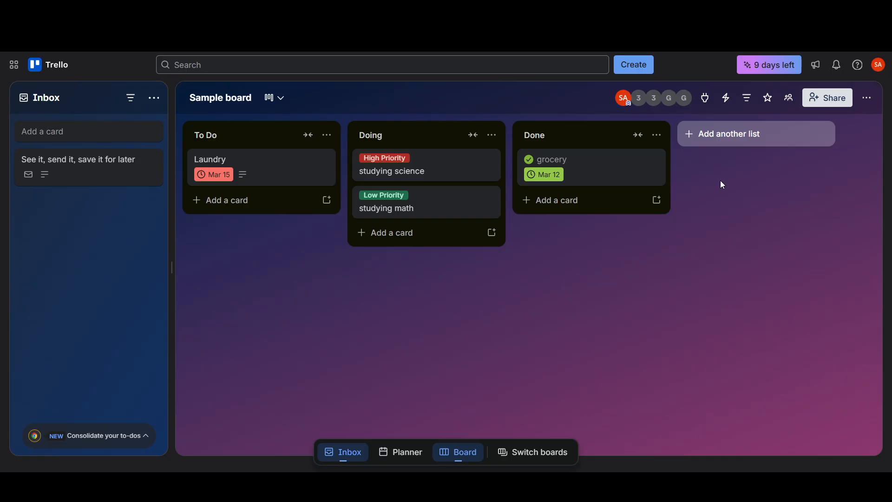
Step: Find the HubSpot Integration Power-Up by API Labz with the search term "hubspot" and add it to the board
left_click(705, 100)
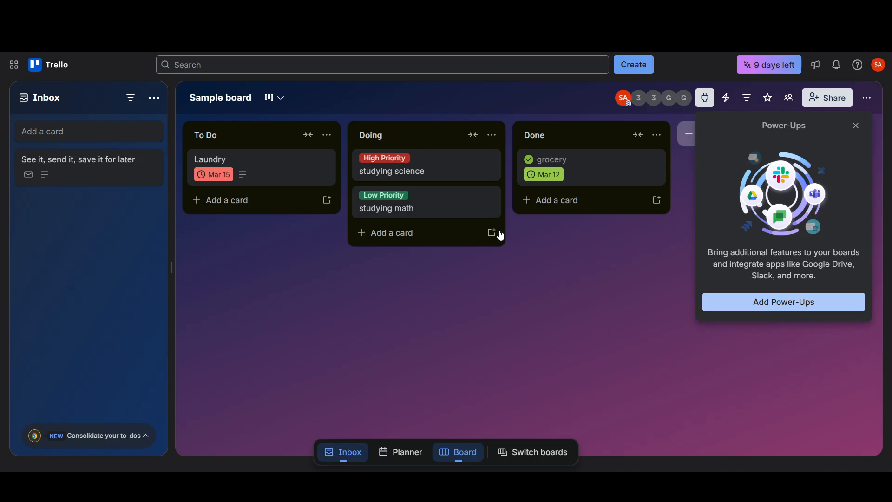
left_click(771, 309)
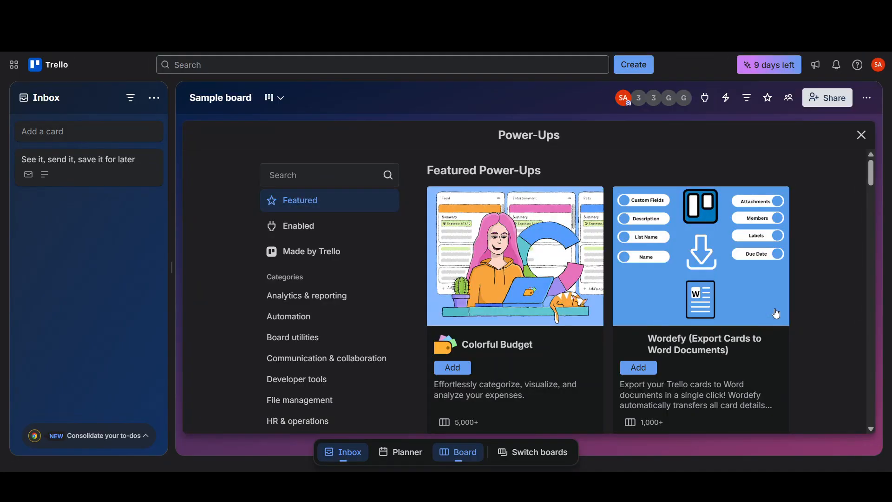
left_click(333, 179)
type("hubspot")
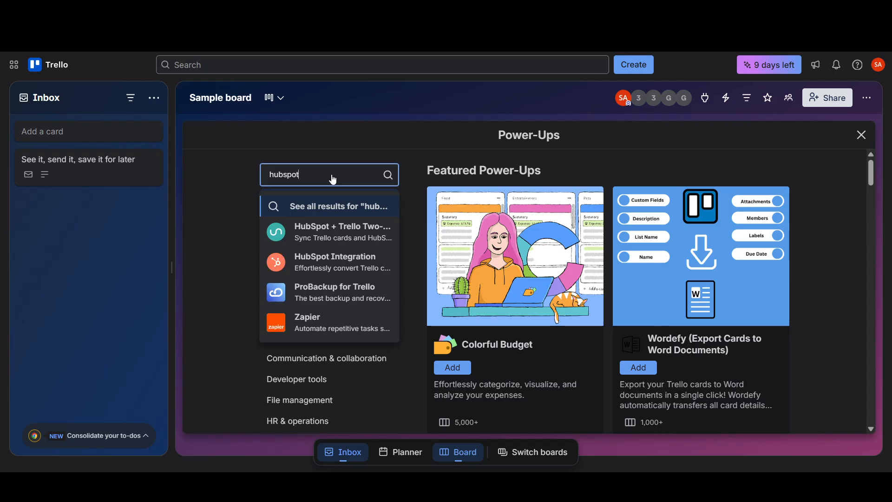
key("Return")
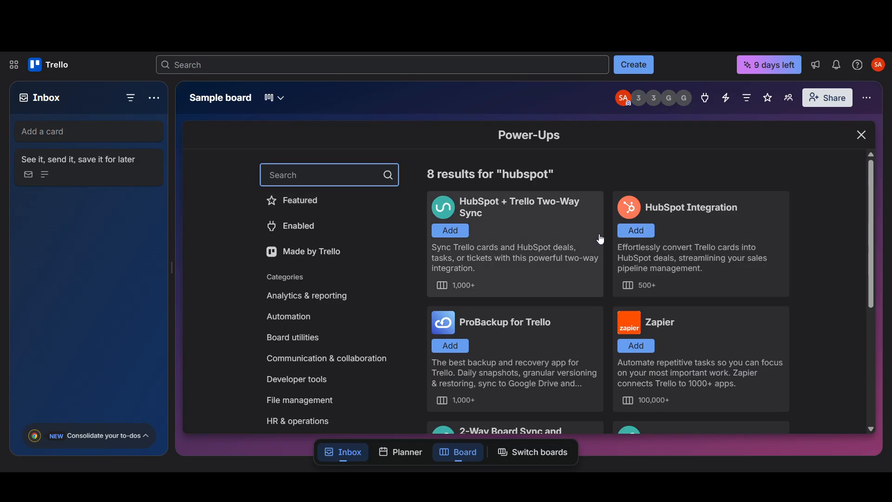
left_click(638, 232)
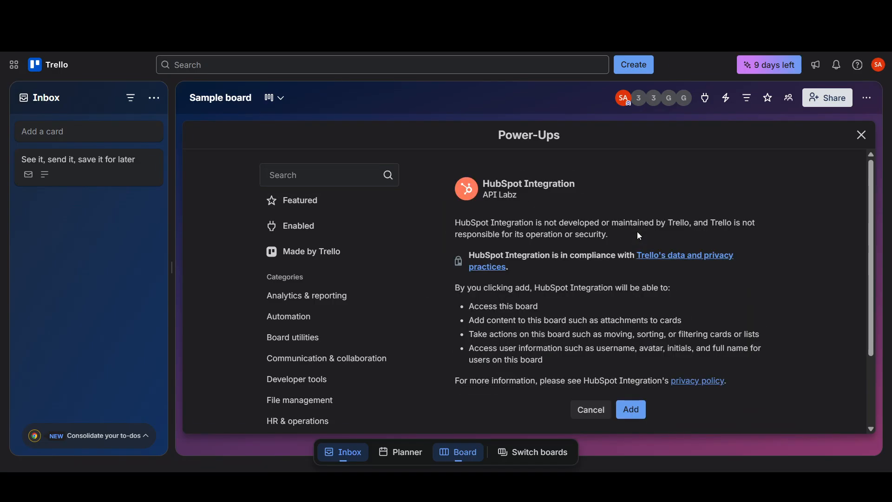
left_click(638, 417)
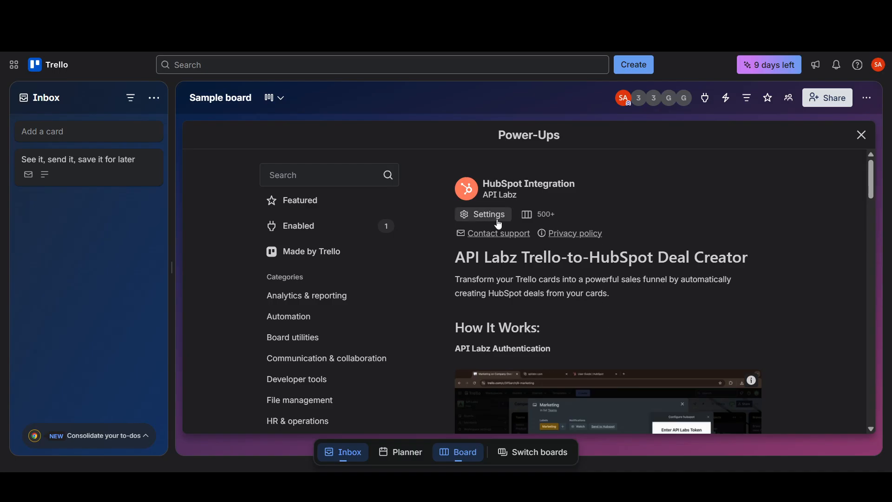
Step: Read through the HubSpot Integration description, including its key features, credit pricing, usage and support details, and return to the board
scroll(571, 255, "down", 14)
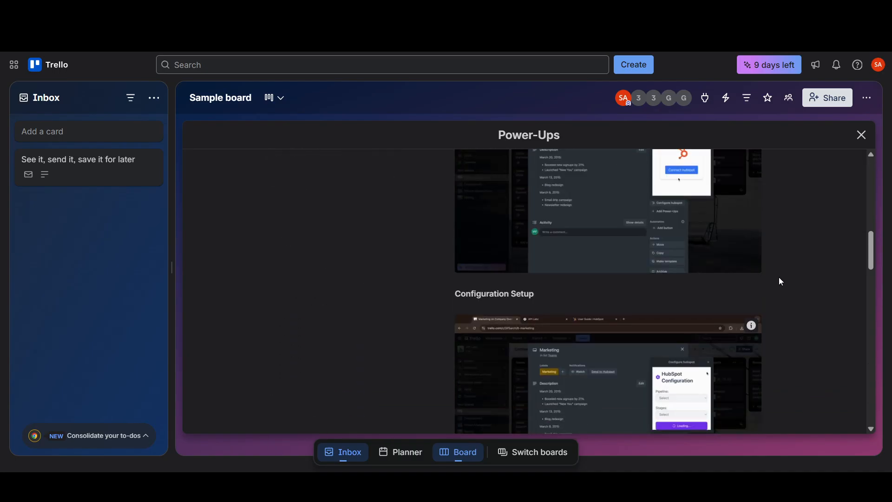
scroll(788, 283, "down", 12)
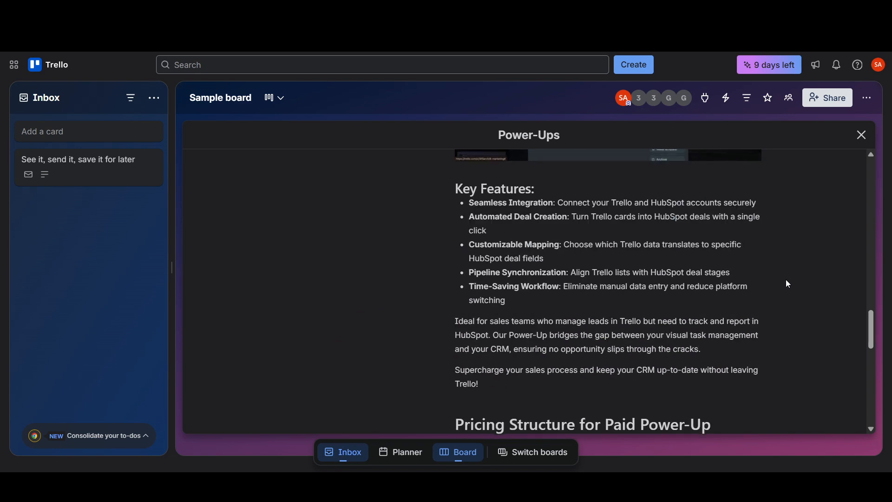
scroll(786, 280, "down", 8)
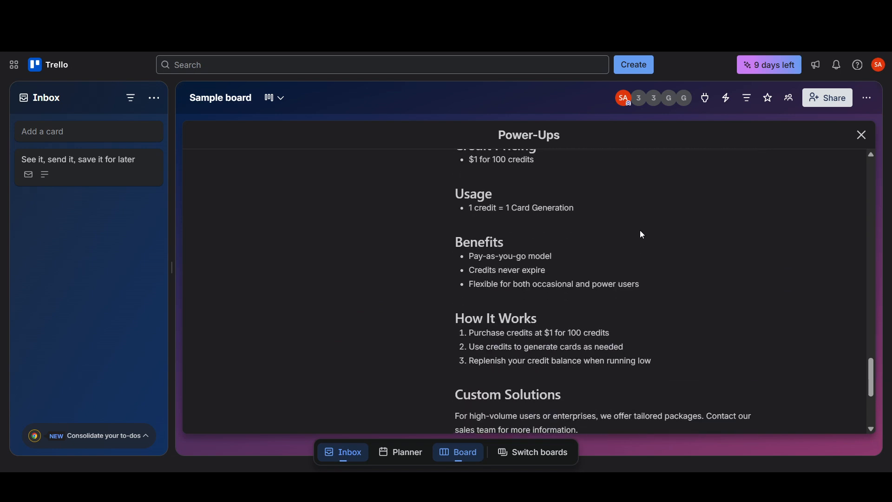
scroll(522, 234, "up", 1)
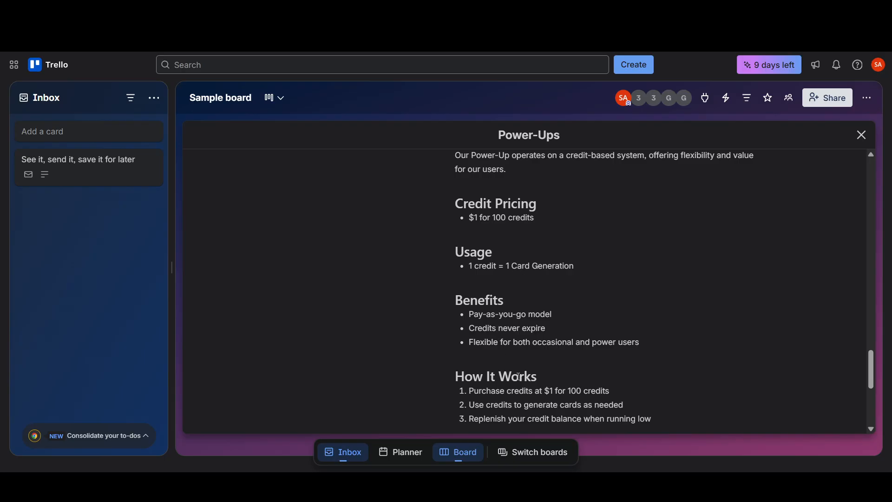
scroll(540, 369, "down", 1)
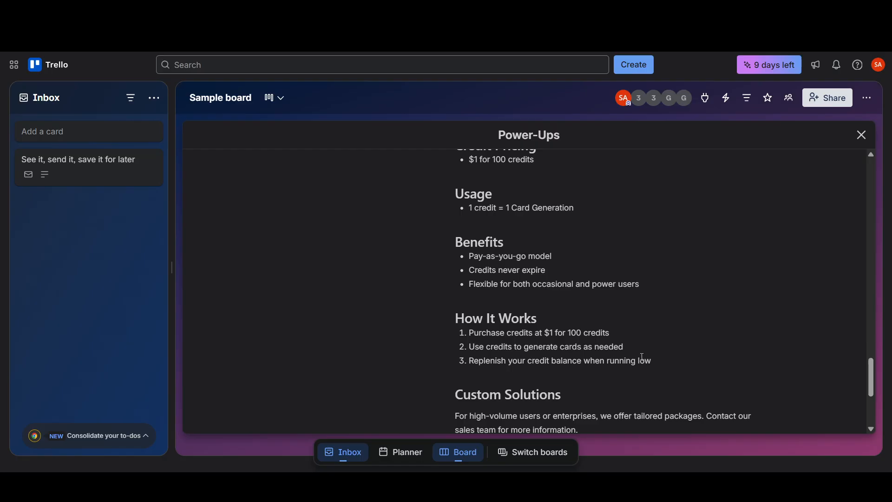
scroll(654, 359, "down", 2)
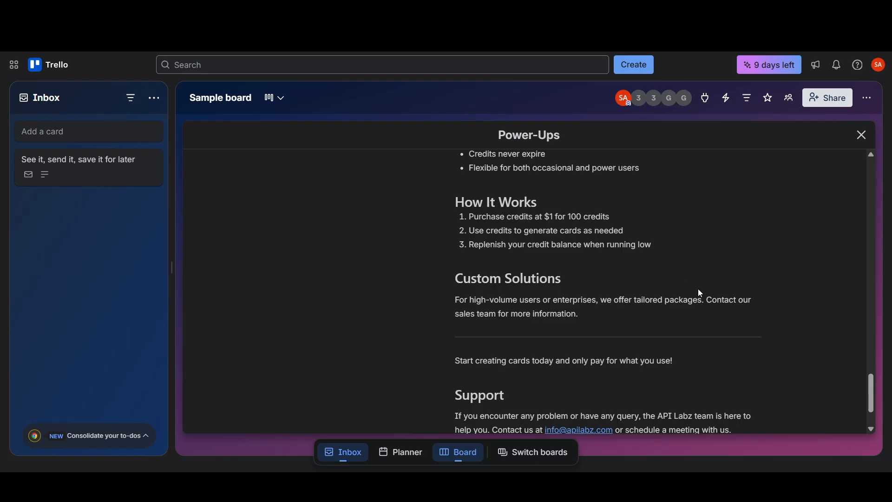
scroll(701, 293, "down", 1)
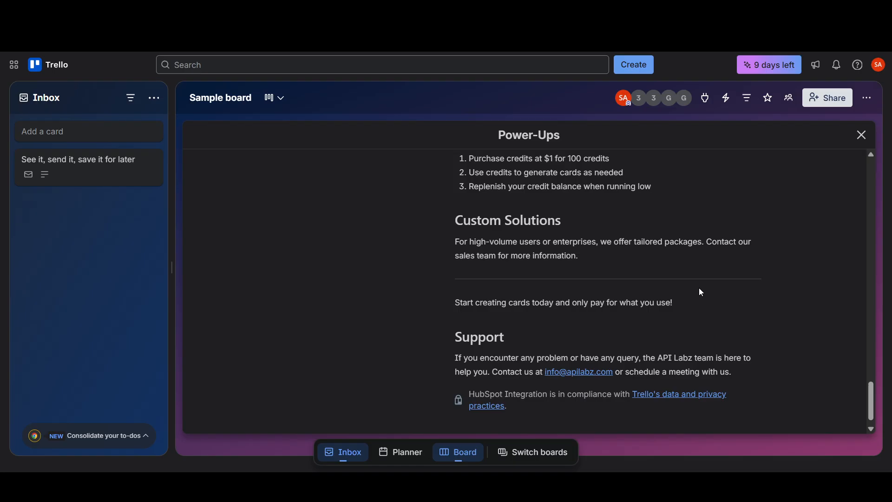
scroll(702, 292, "down", 1)
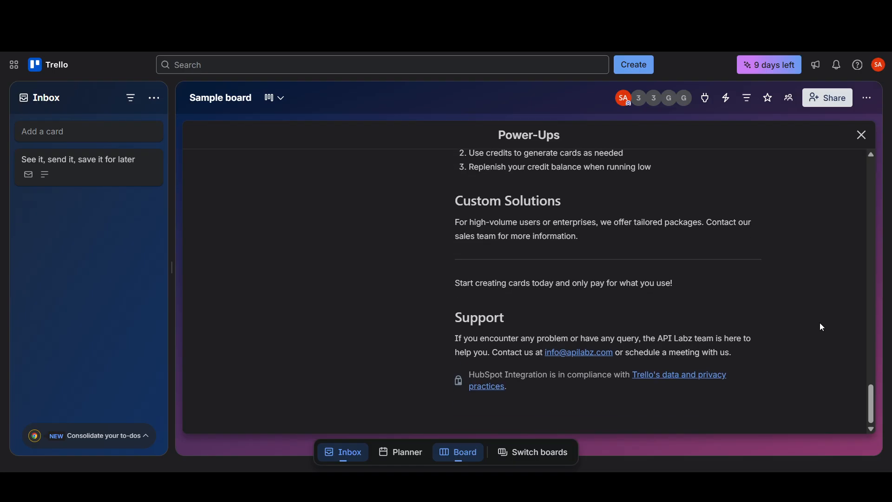
left_click(858, 137)
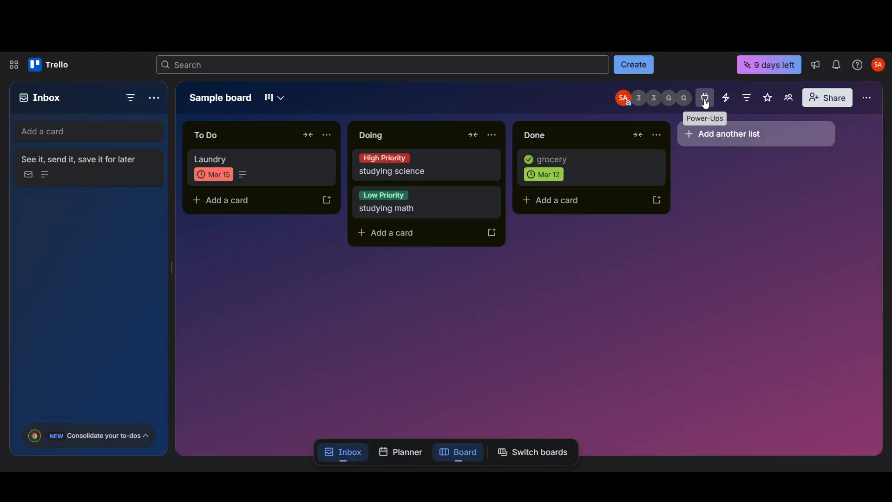
Step: Check the board's enabled Power-Ups and view the details page of HubSpot Integration
left_click(705, 102)
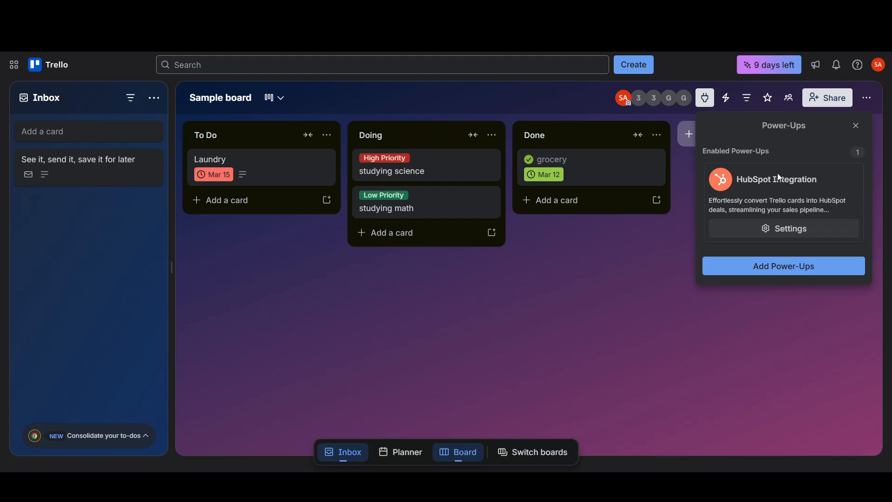
left_click(855, 125)
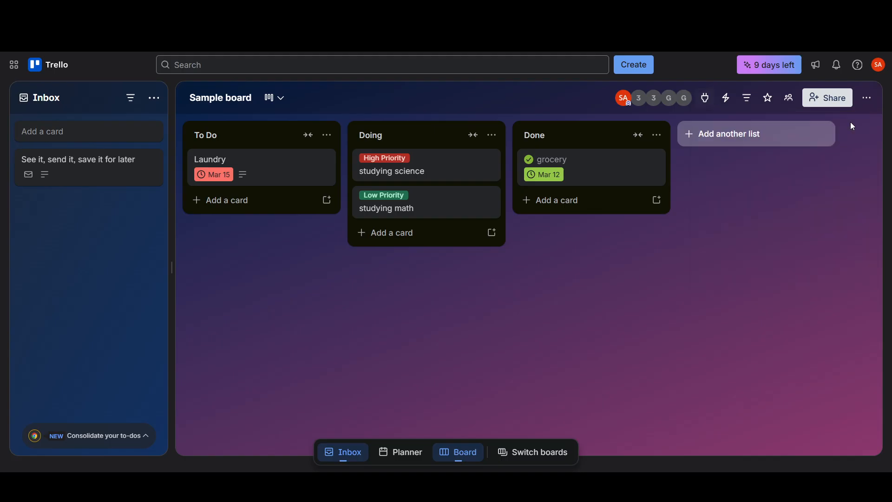
left_click(705, 103)
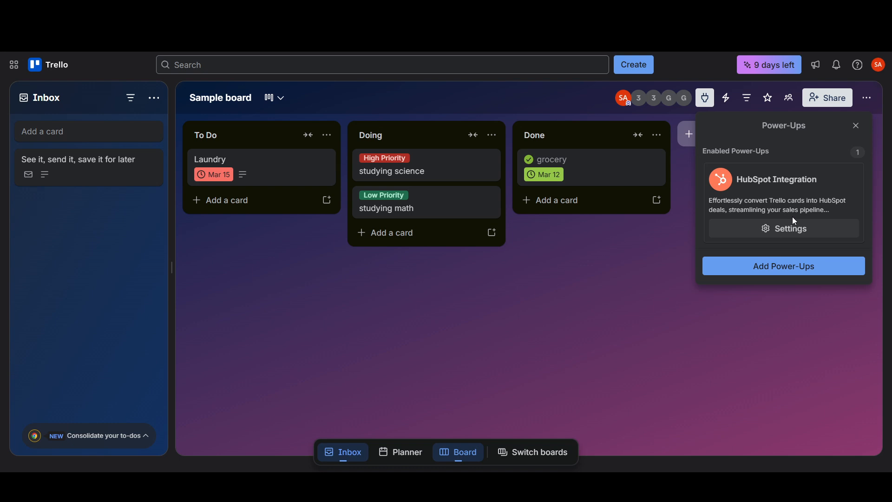
left_click(790, 228)
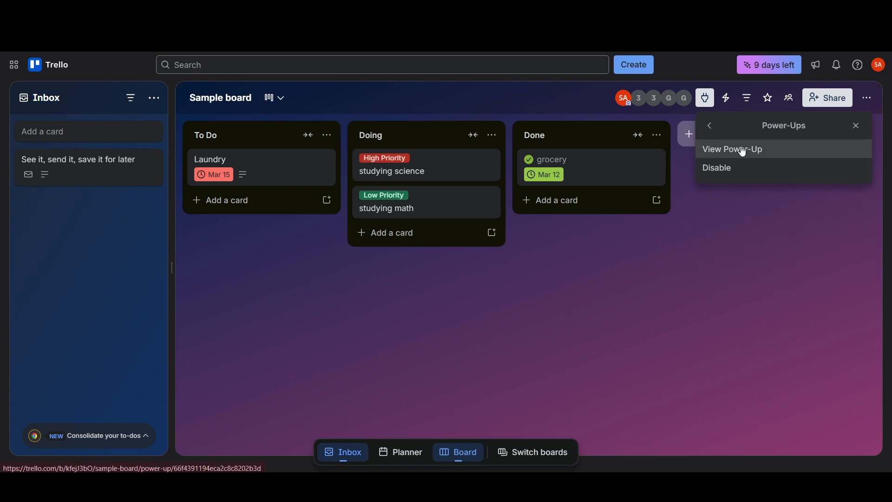
left_click(790, 154)
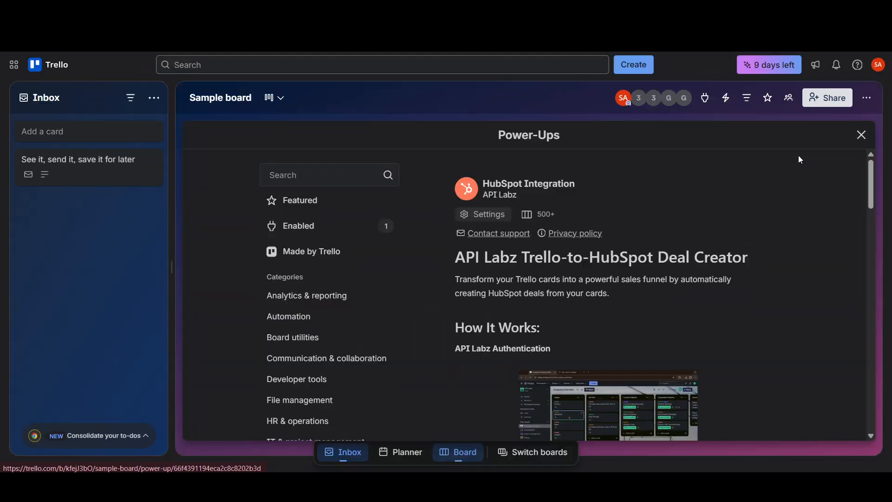
left_click(862, 134)
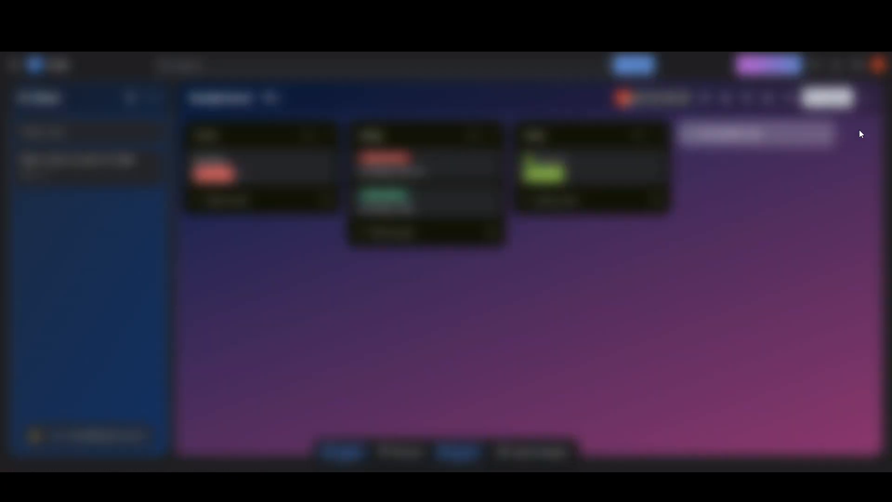
Step: Disable the HubSpot Integration Power-Up on the board without keeping its Power-Up data
left_click(710, 100)
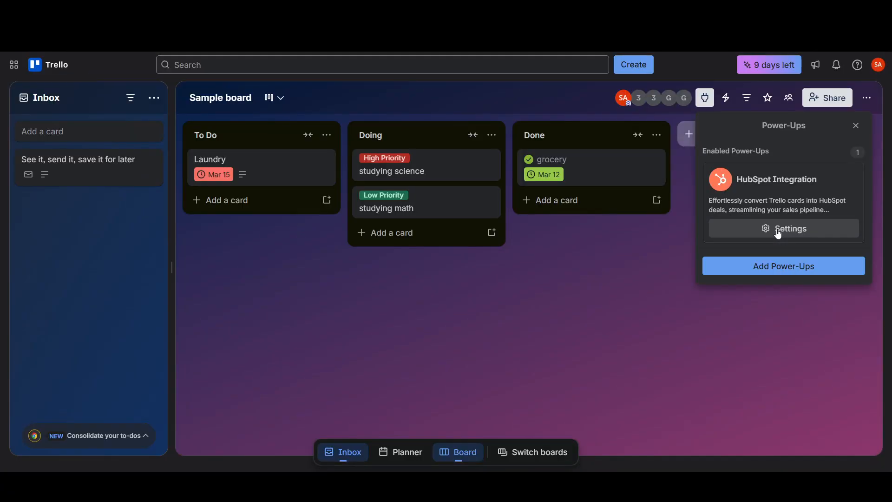
left_click(778, 230)
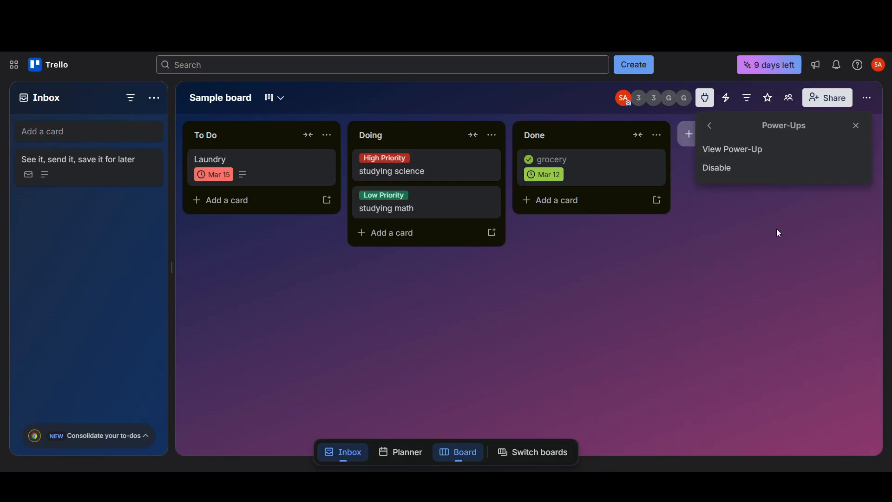
left_click(733, 168)
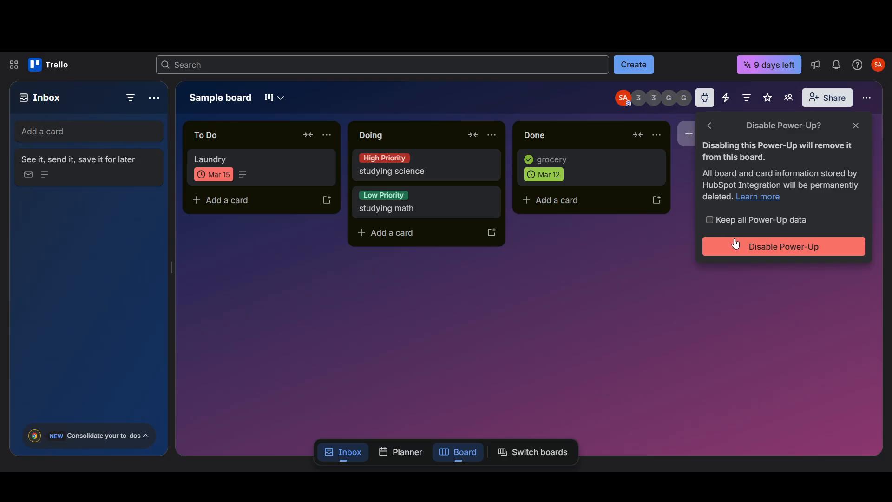
left_click(748, 246)
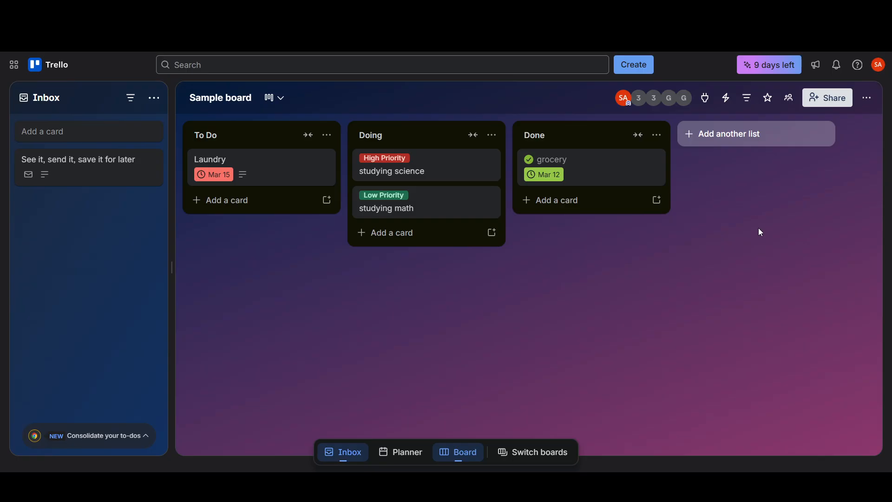
Step: Check the board's Power-Ups again, look at the featured Power-Ups directory, and return to the board
left_click(711, 108)
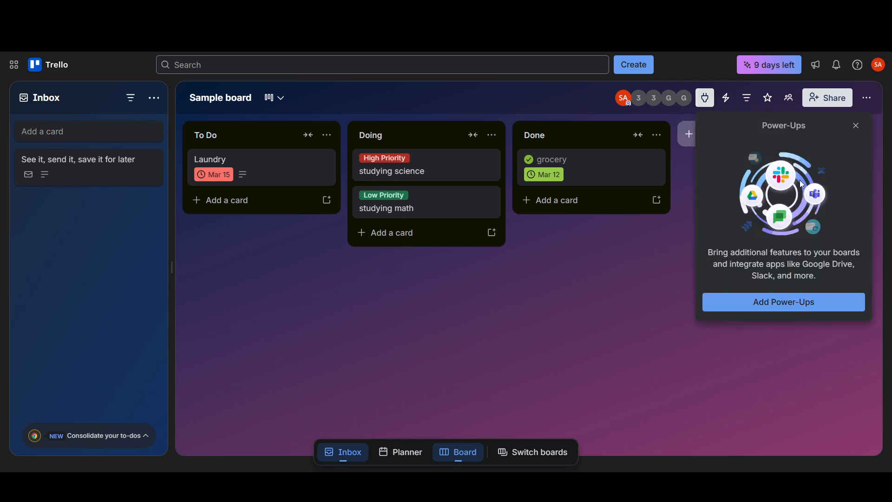
left_click(737, 301)
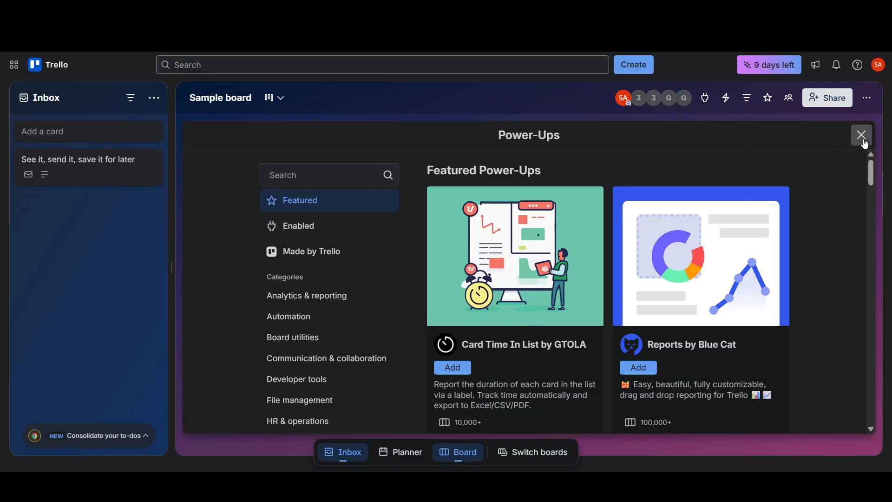
left_click(863, 139)
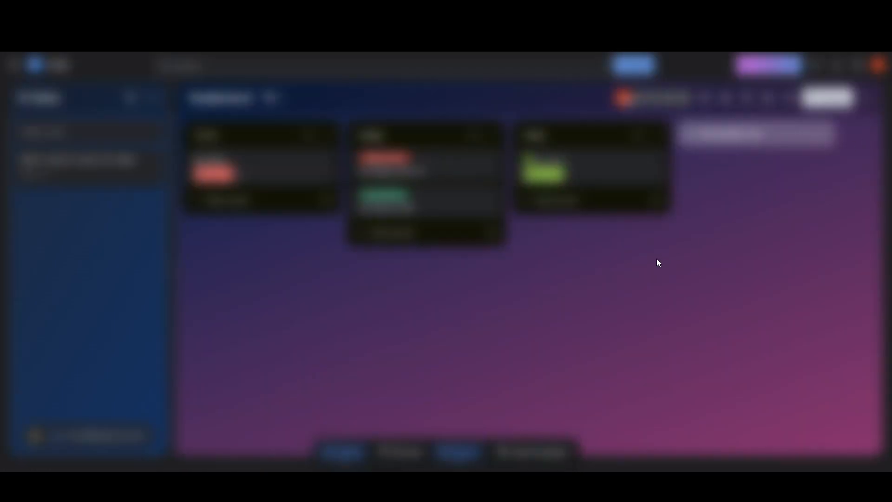